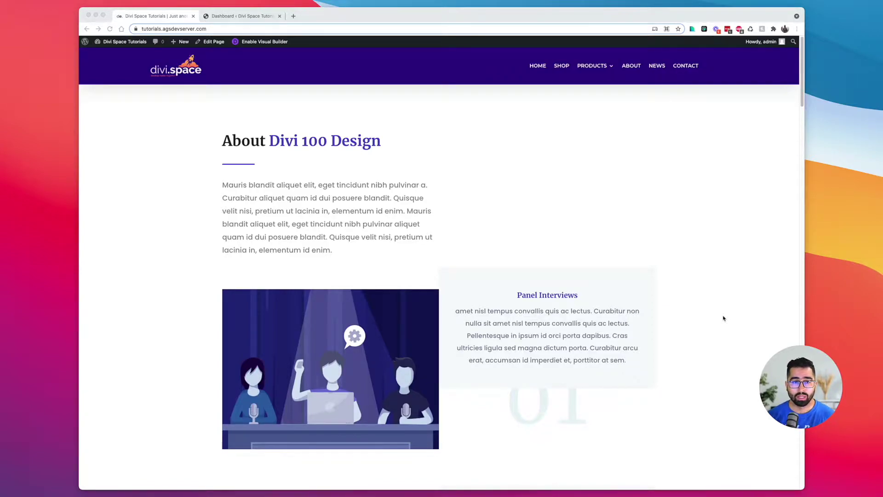
Go to Appearance > Menus in the WordPress dashboard.
click(227, 16)
mouse_move(101, 231)
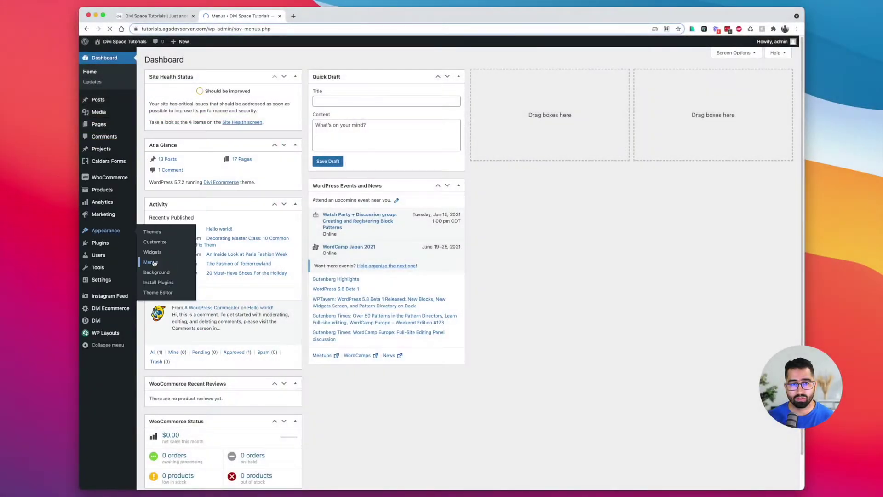
click(154, 262)
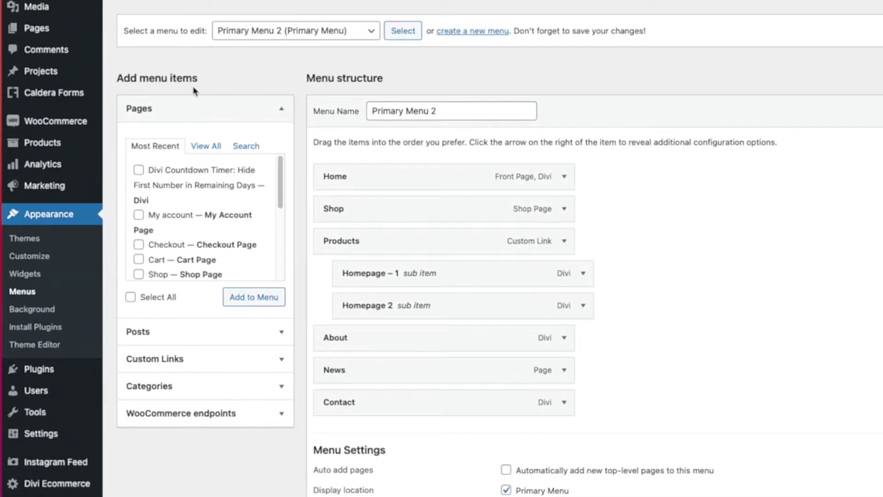
click(181, 368)
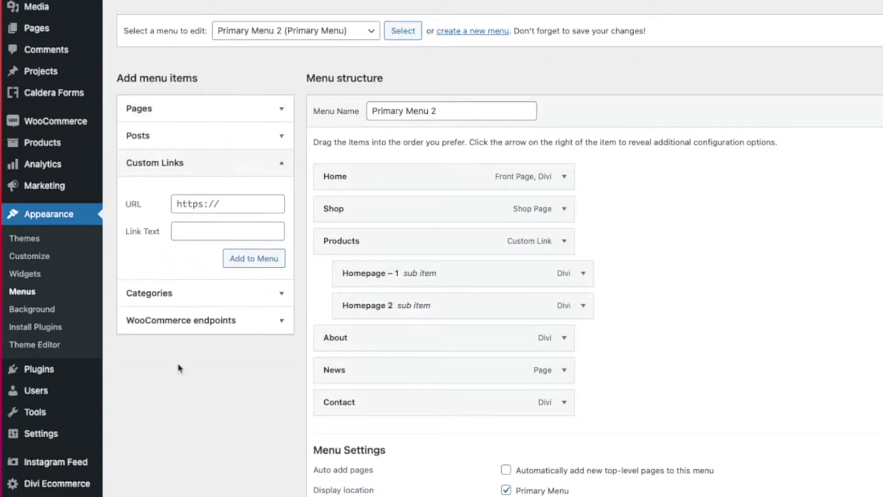
click(184, 203)
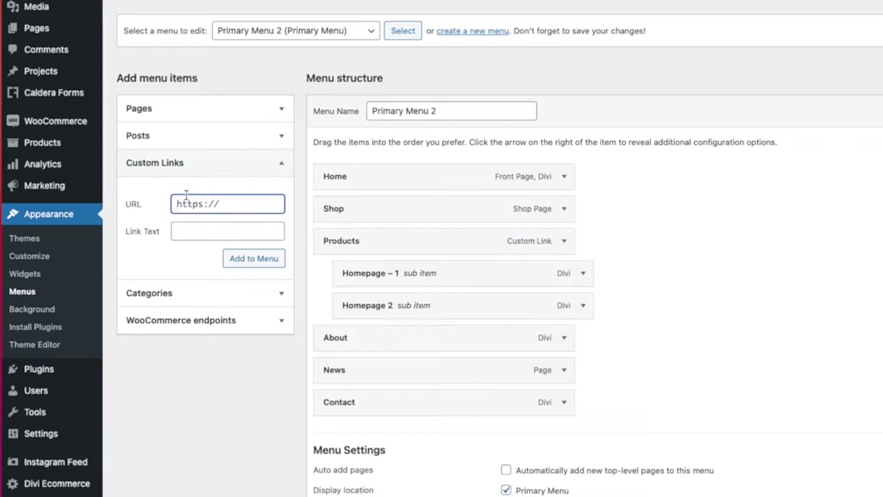
key(ctrl+a)
text(tel:12345678)
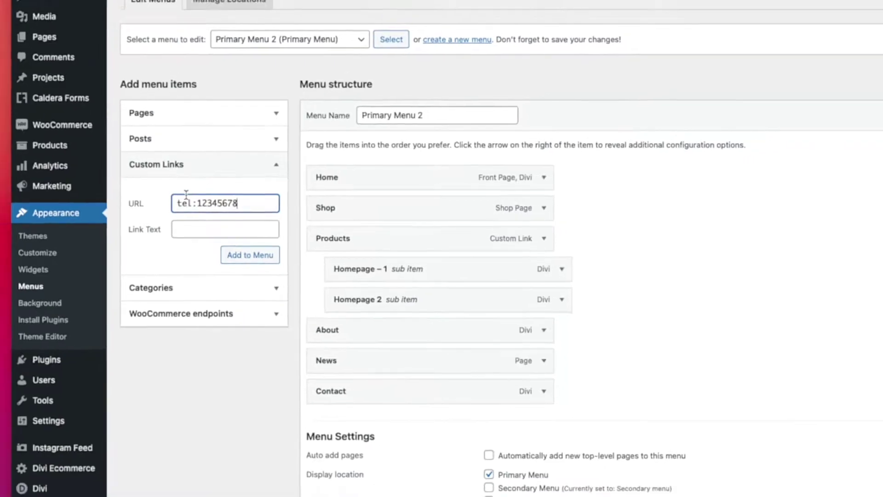
text(90)
key(Tab)
text(C)
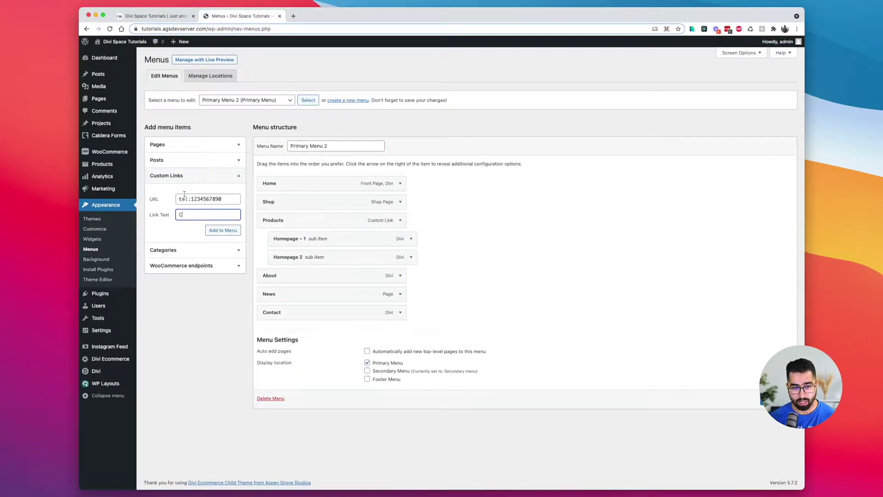
text(all Now)
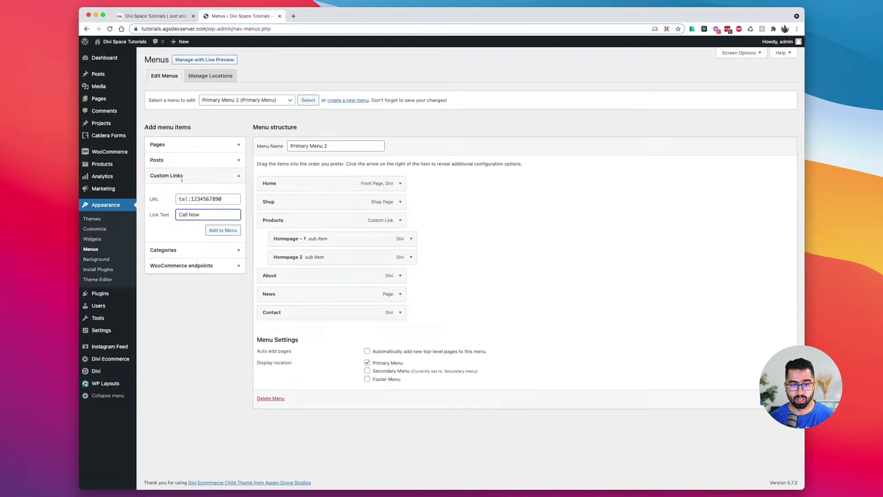
click(220, 230)
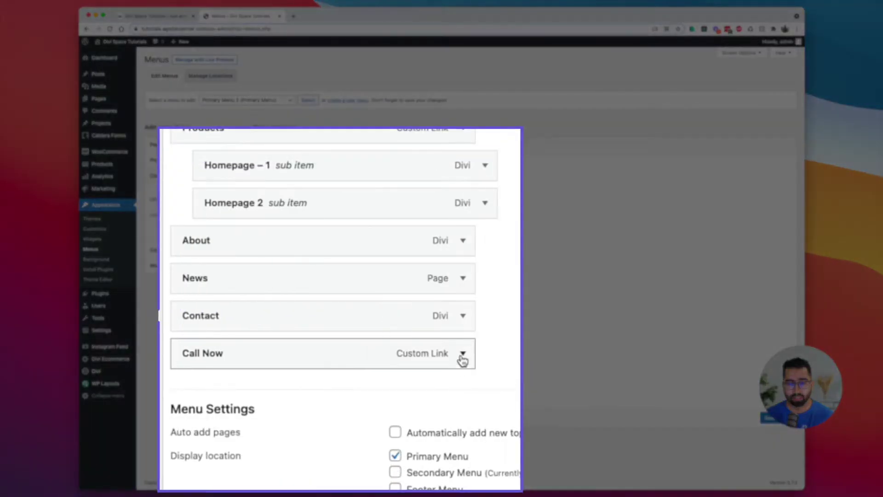
Expand the Call Now item and enable CSS Classes in Screen Options.
click(463, 354)
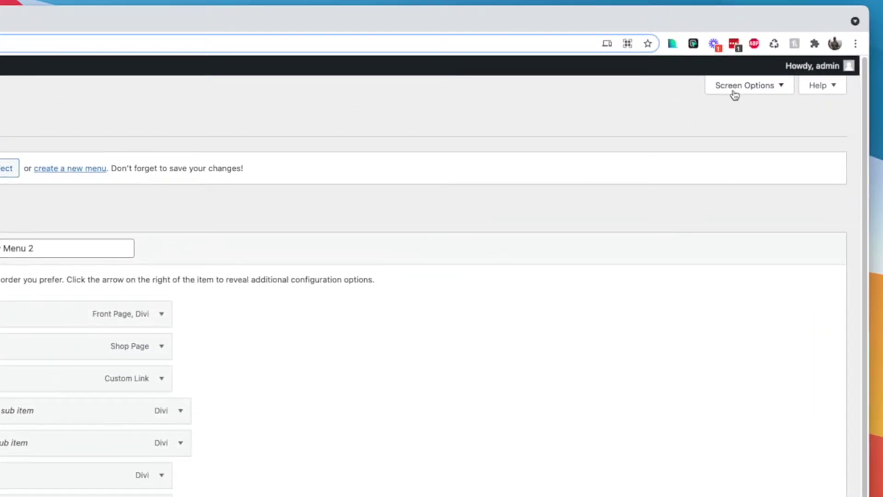
click(735, 86)
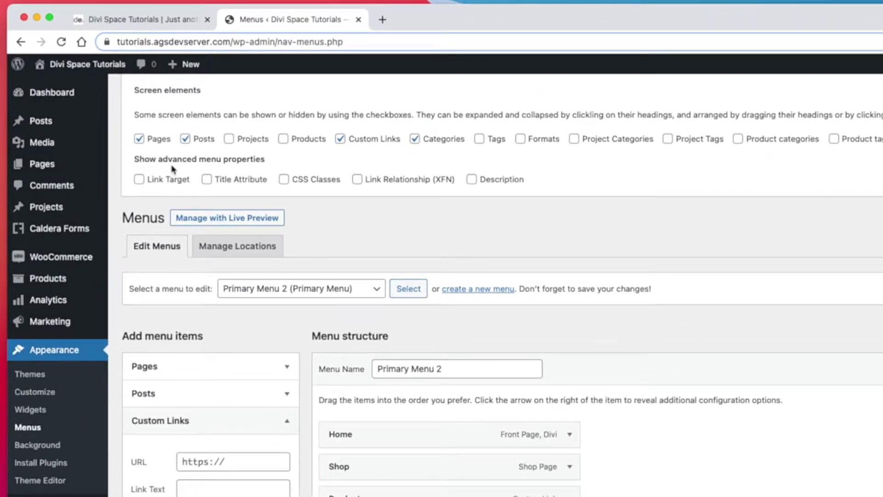
click(284, 180)
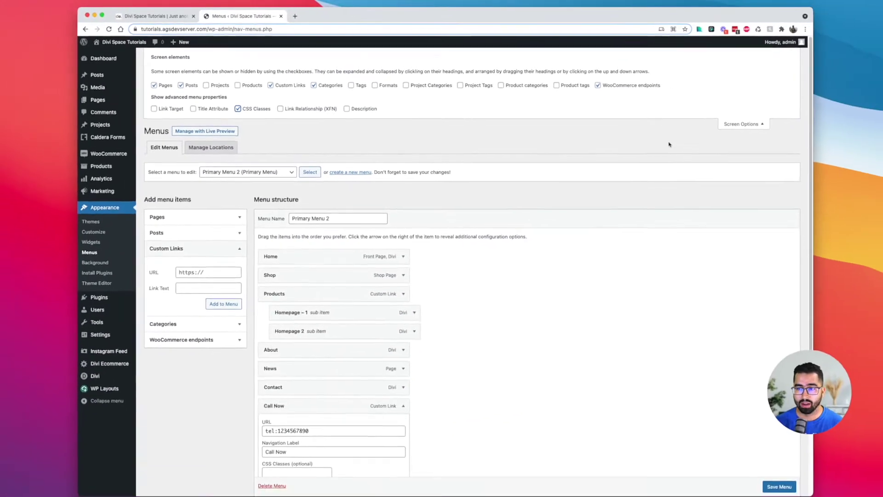
click(735, 122)
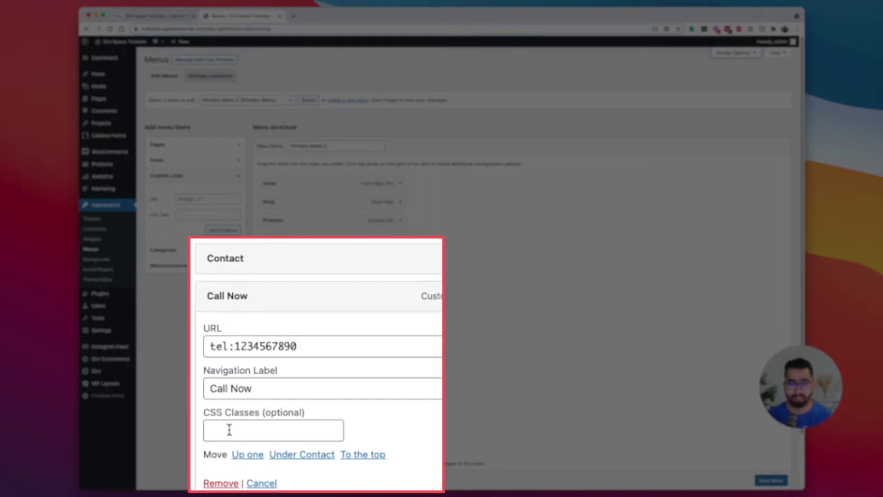
Enter menu_cta as the Call Now item's CSS class, copy it, and save the menu.
click(274, 396)
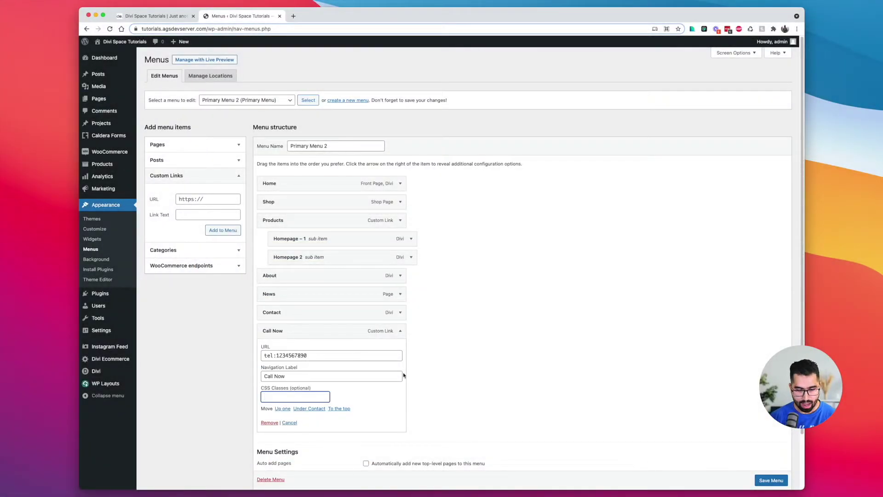
text(menu_cta)
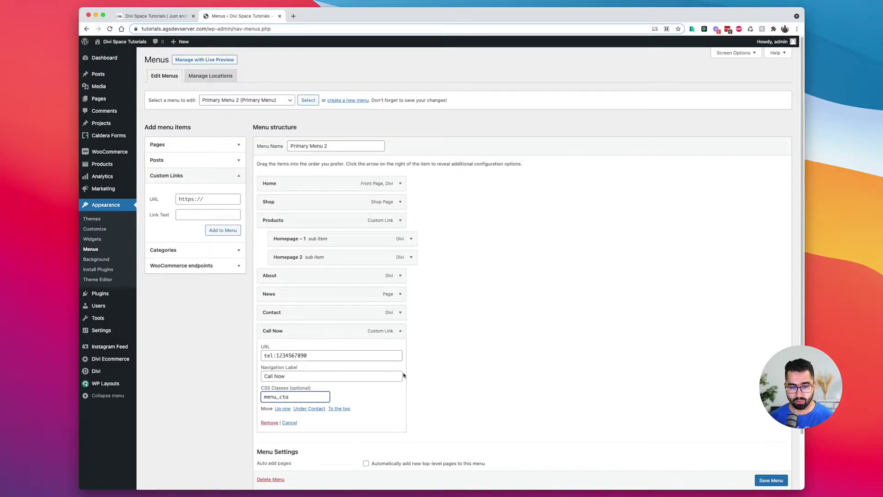
key(super+a)
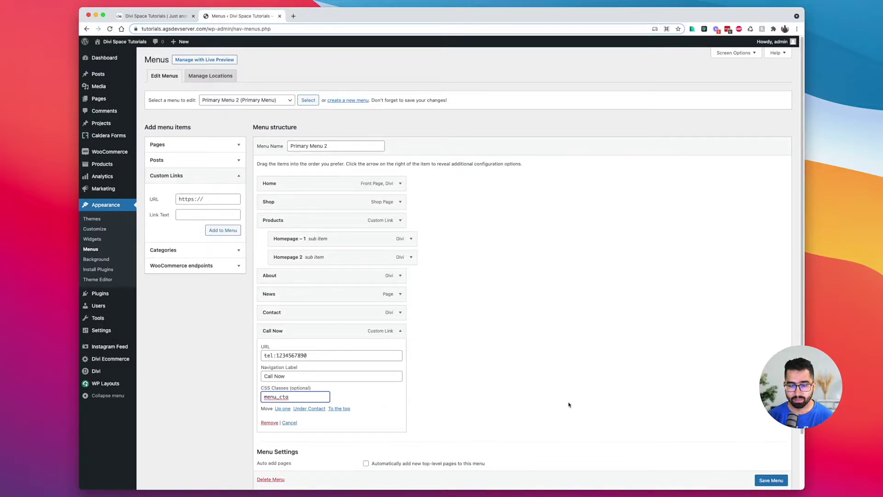
click(767, 485)
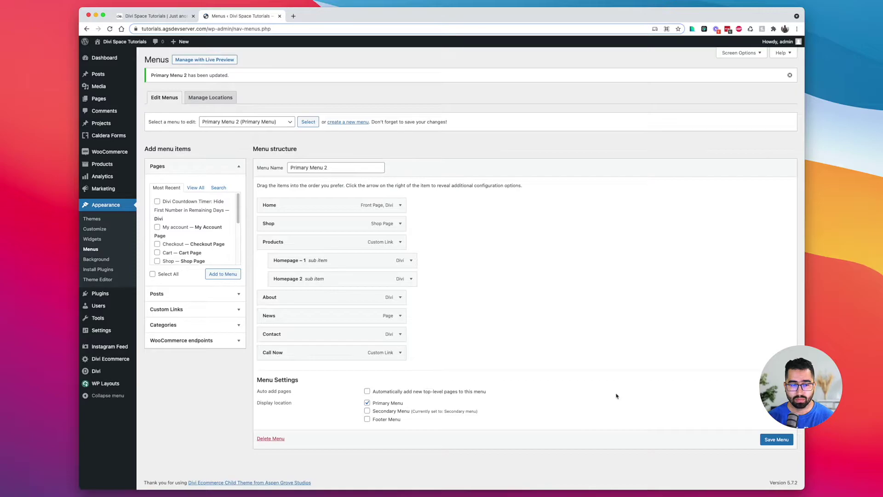
Paste .menu_cta rules (background #ff6900, white text, 15px link padding) into Divi Theme Options Custom CSS.
mouse_move(98, 373)
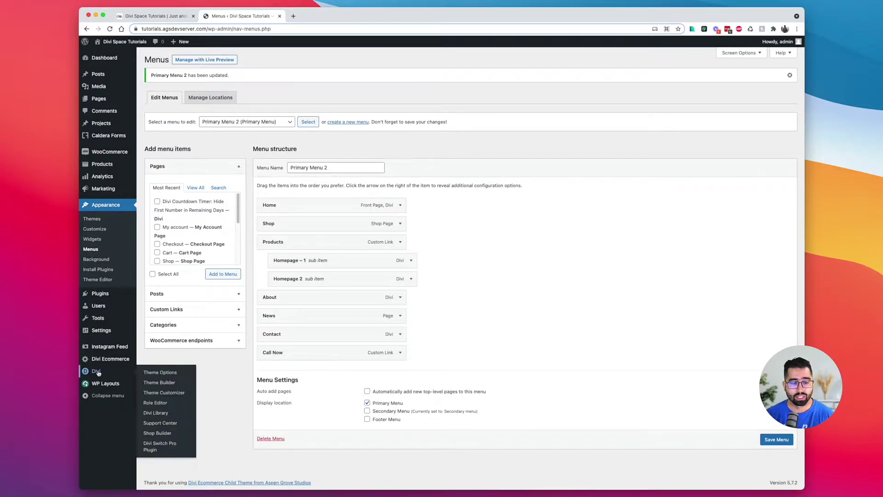
click(154, 375)
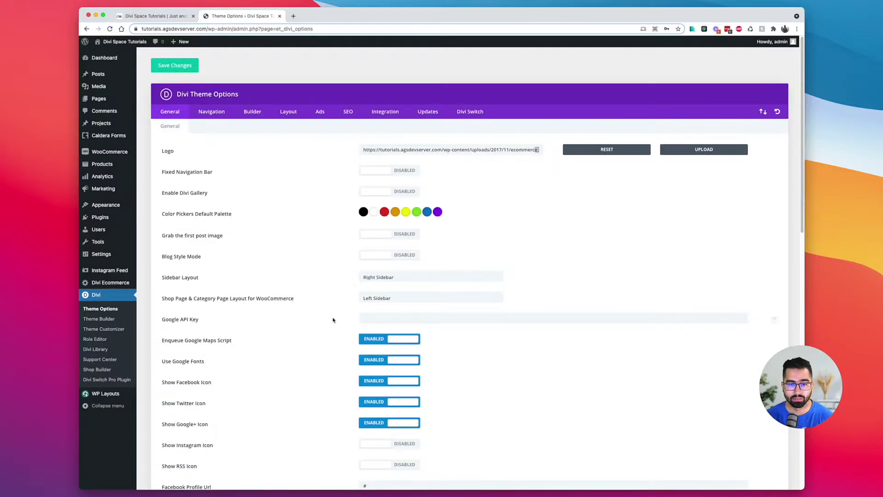
scroll(317, 257, down, 15)
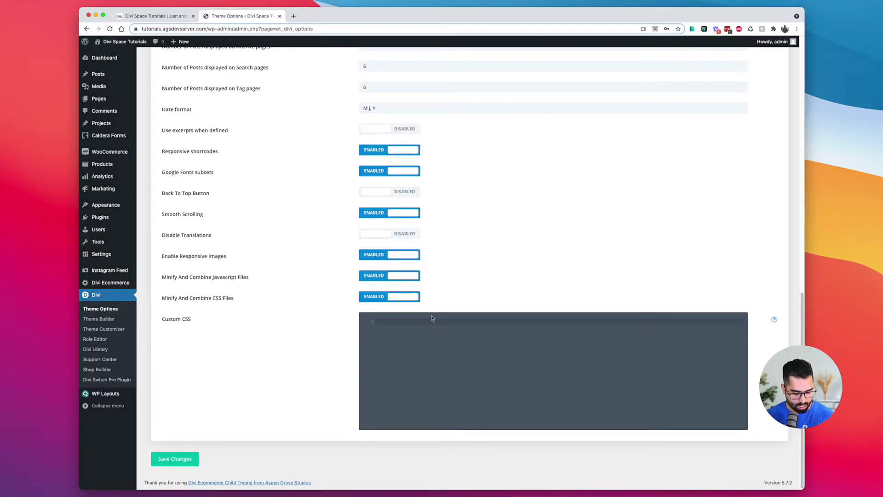
text(.menu_cta { background-color: #ff6900; color: #fff; padding: 0 !important; }  .menu_cta a { color: #fff !important; padding: 15px 15px 15px 15px !important; })
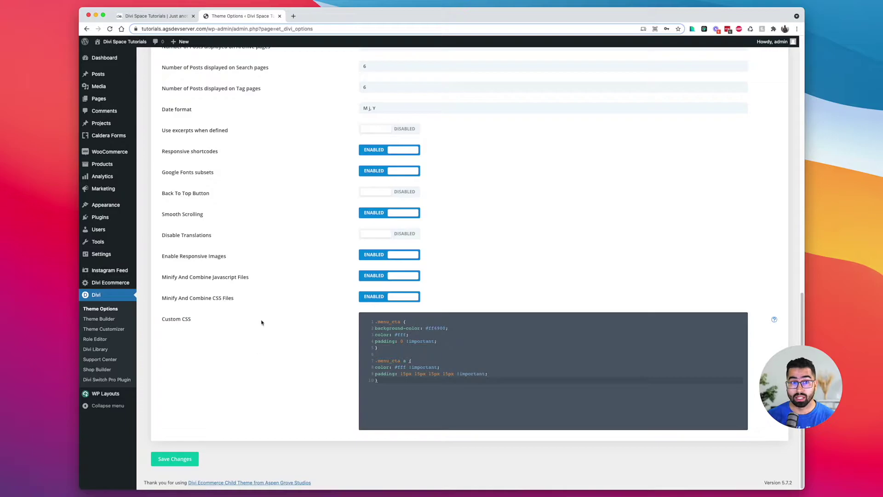
Reload the live site and preview the orange Call Now button at iPad size in DevTools.
click(147, 16)
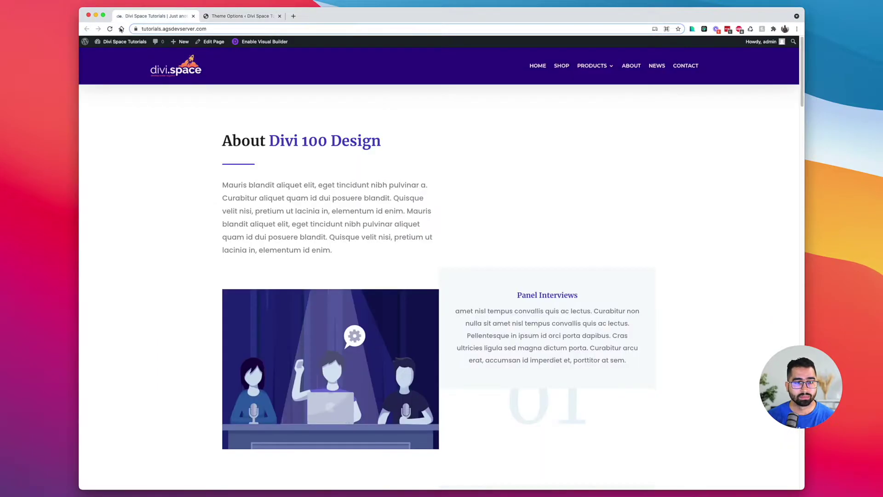
click(111, 28)
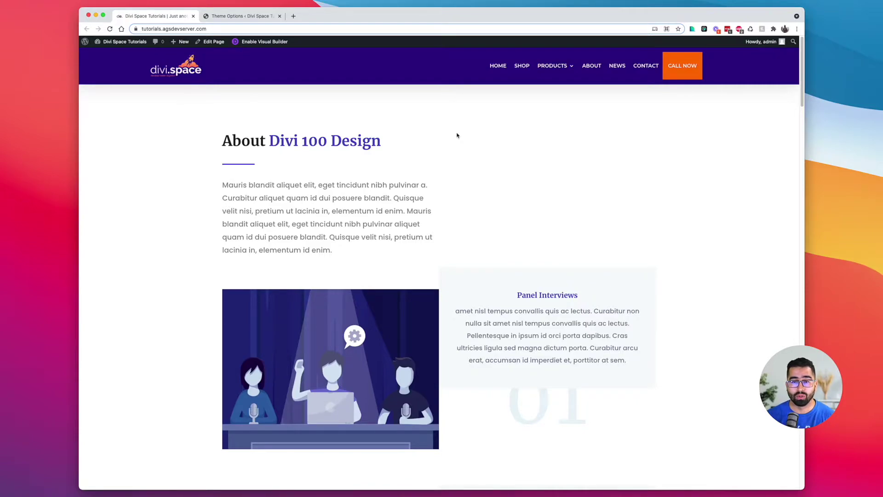
right_click(457, 135)
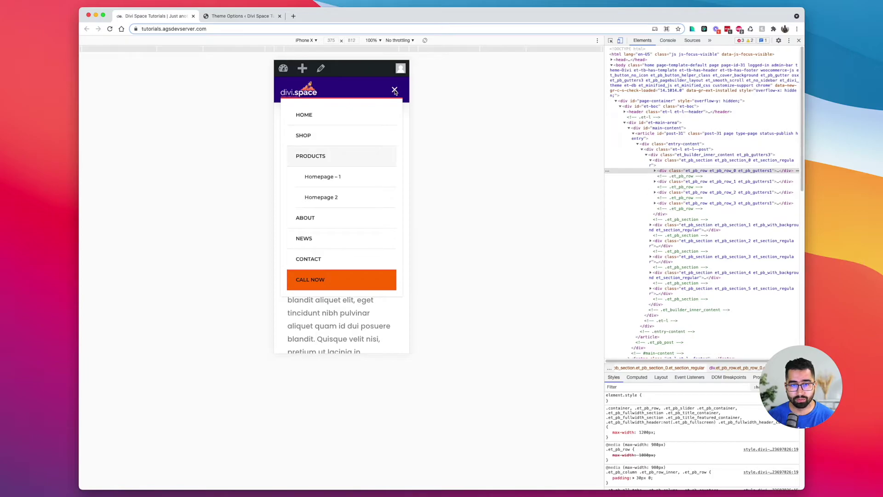
click(312, 42)
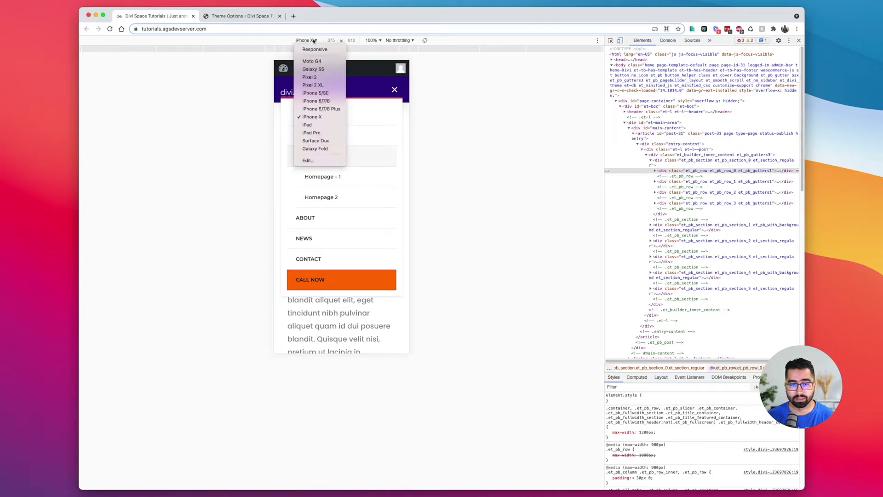
click(308, 125)
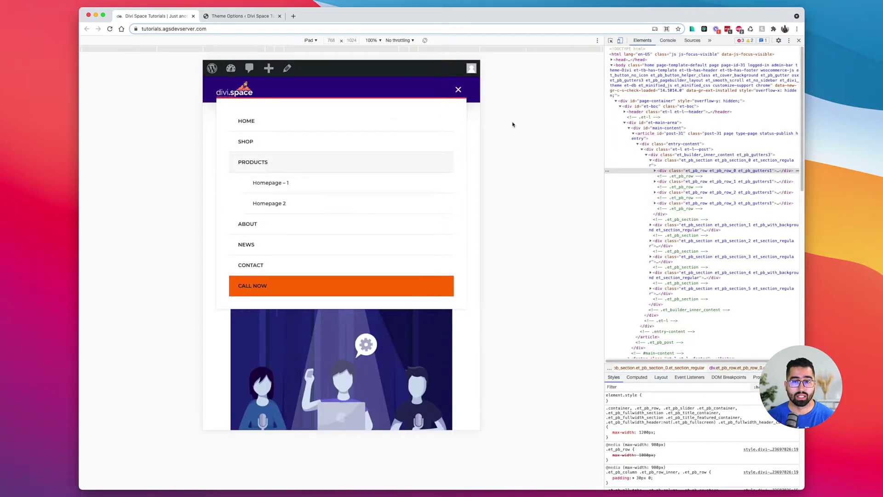
key(super+alt+i)
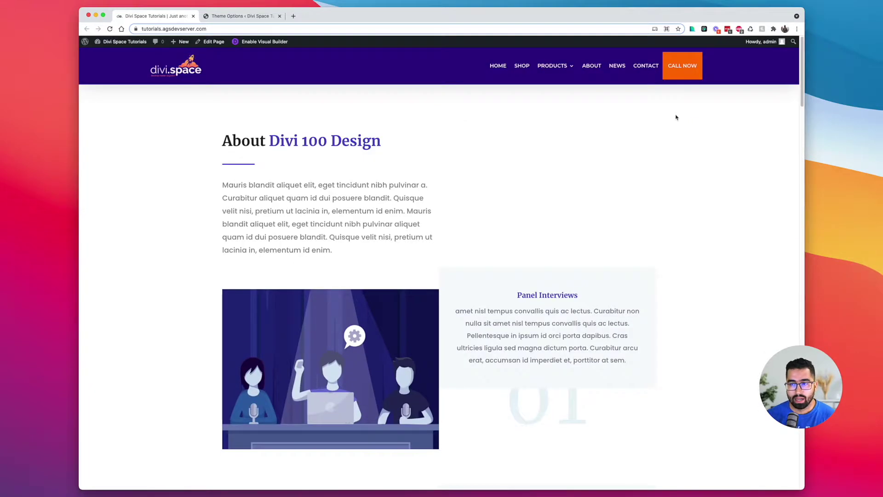
Append the 980px media-query rules placing an ETmodules phone icon before the Call Now link.
click(225, 18)
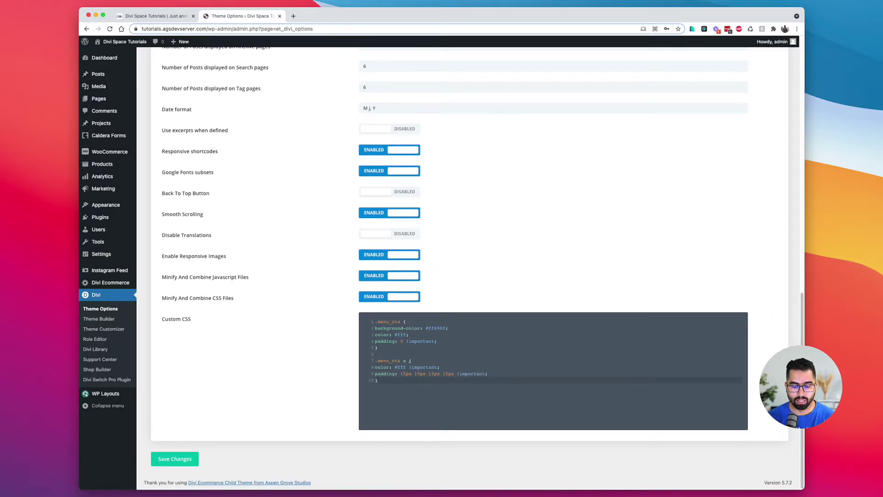
key(super+Tab)
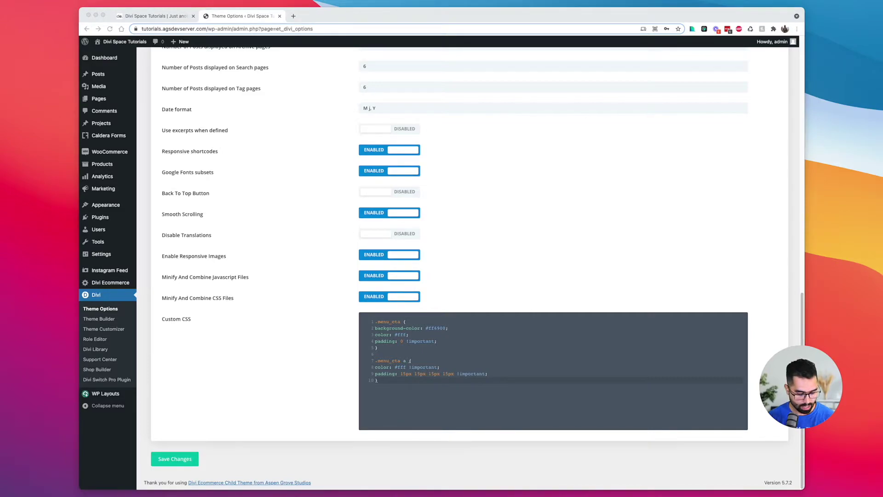
click(394, 385)
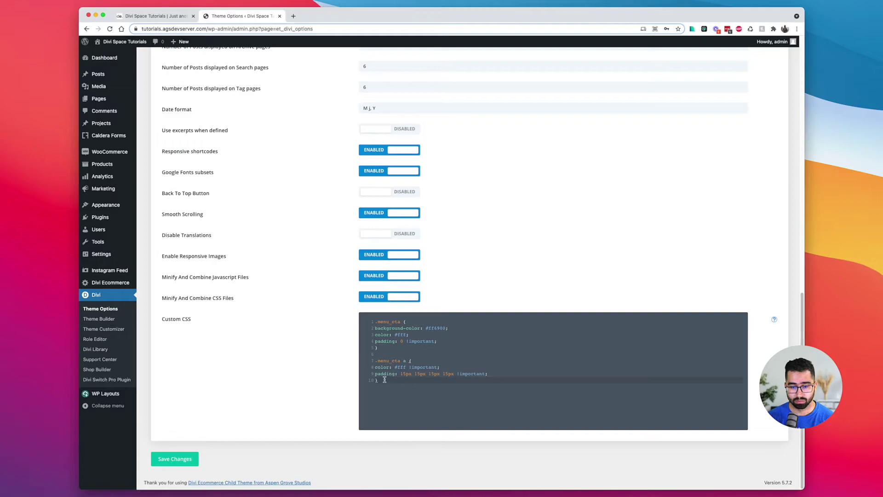
key(super+v)
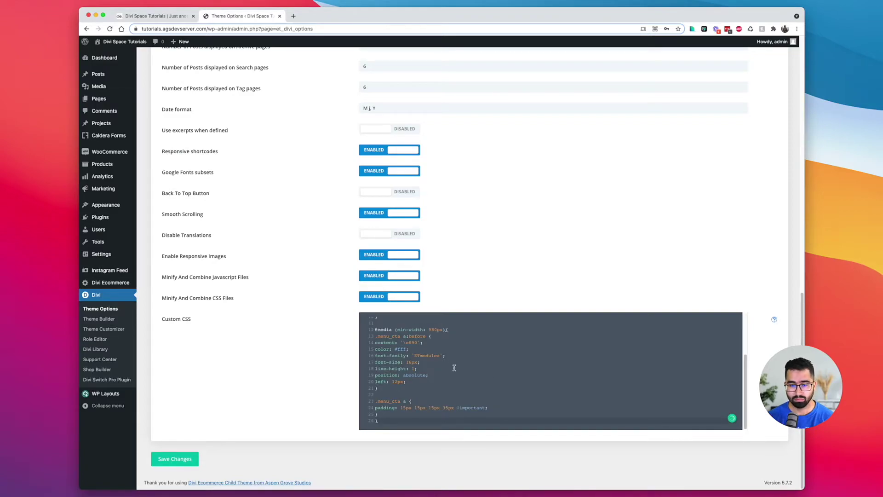
scroll(454, 368, up, 3)
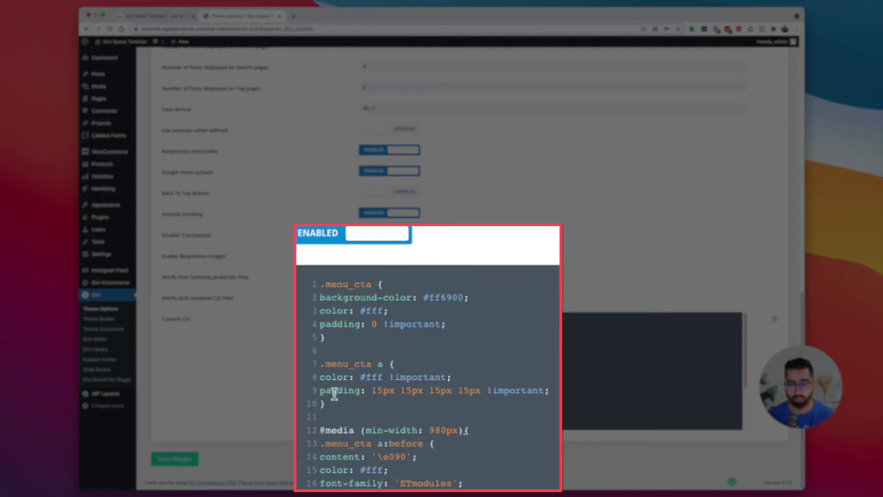
Review the Custom CSS with the 35px left padding and save the Theme Options.
scroll(351, 347, down, 3)
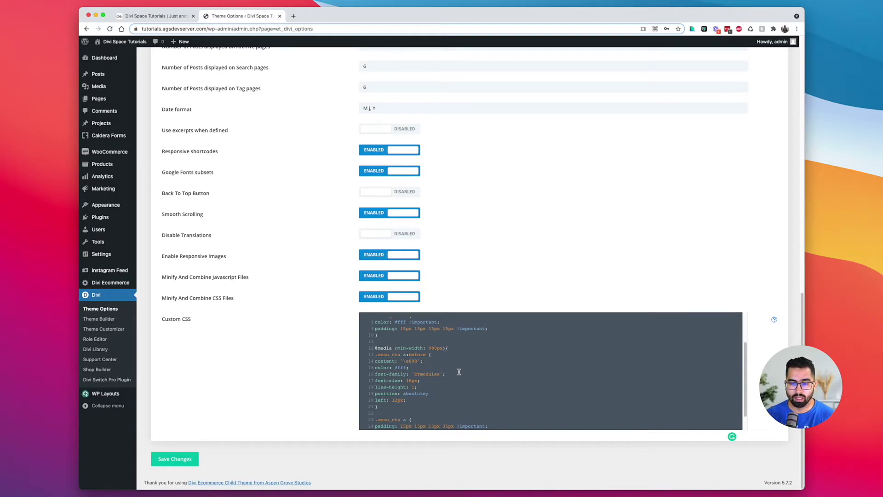
scroll(460, 366, down, 2)
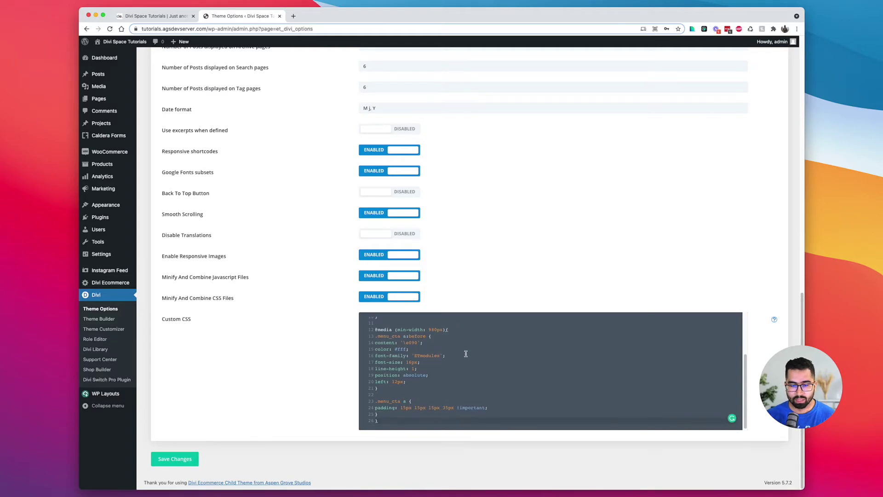
scroll(465, 354, up, 10)
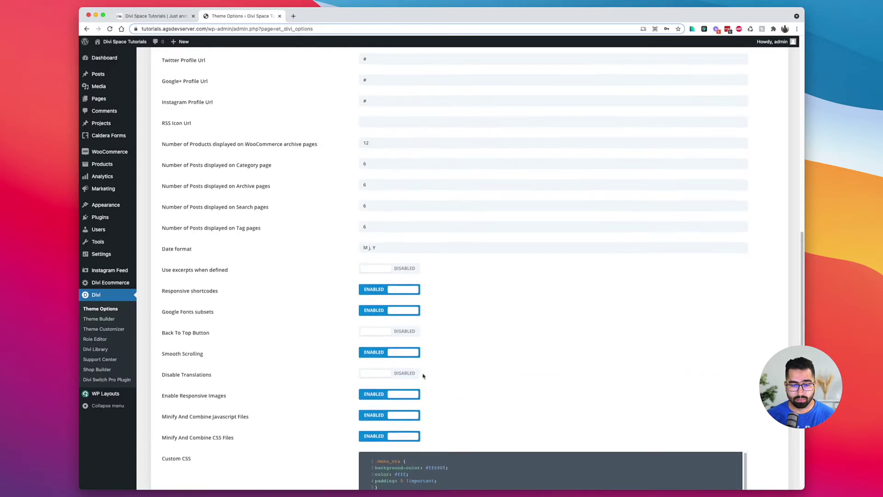
scroll(423, 375, down, 5)
click(193, 458)
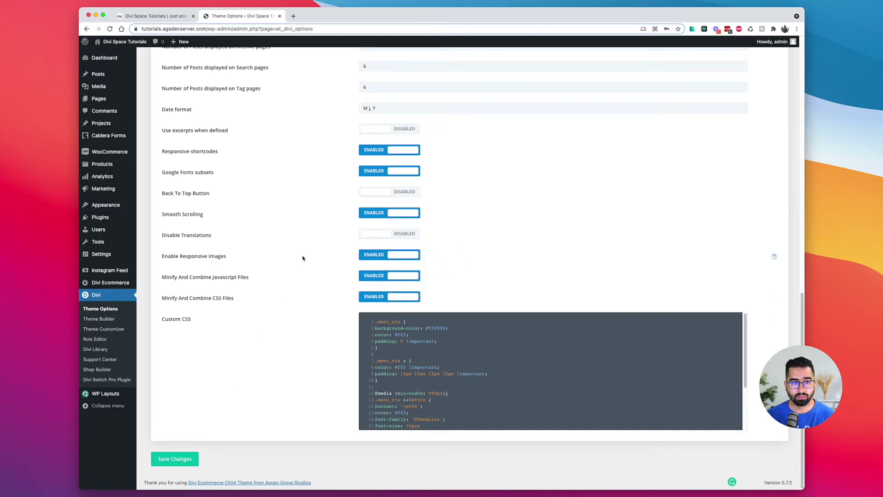
Reload the site's front-end tab to show the phone icon on the Call Now button.
click(144, 16)
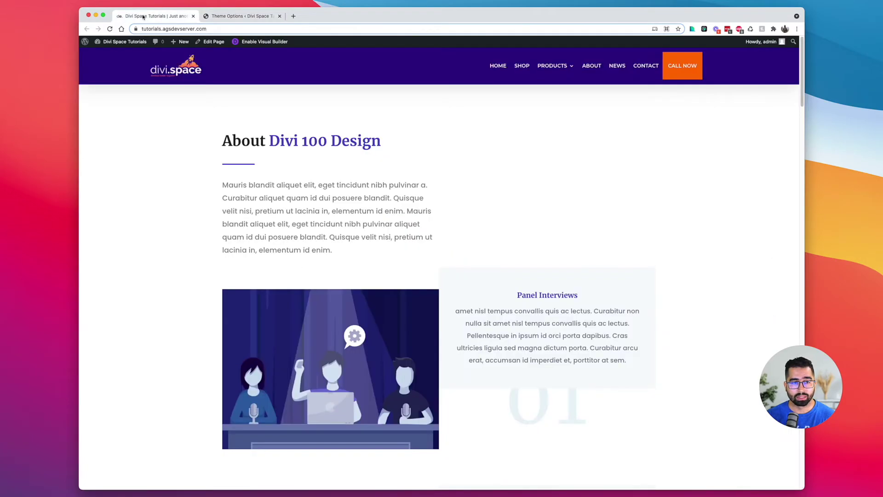
click(109, 29)
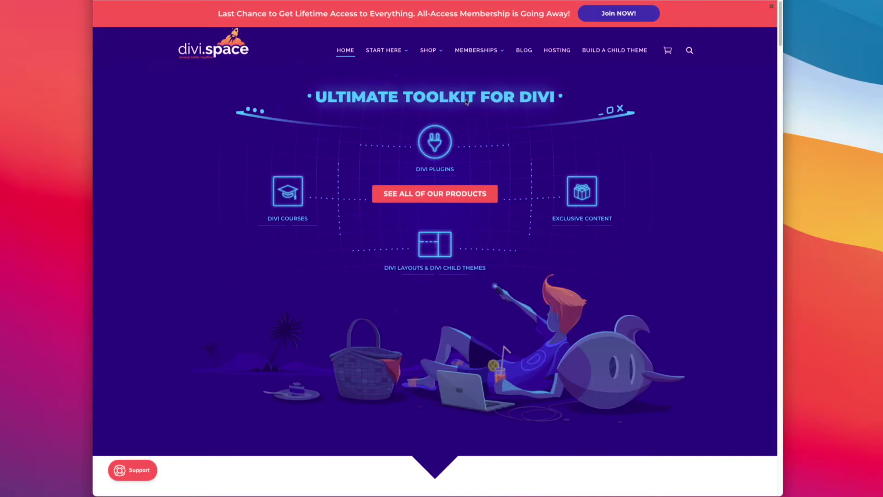
Open the Child Themes shop listing and flip between pages 1 and 2.
mouse_move(432, 52)
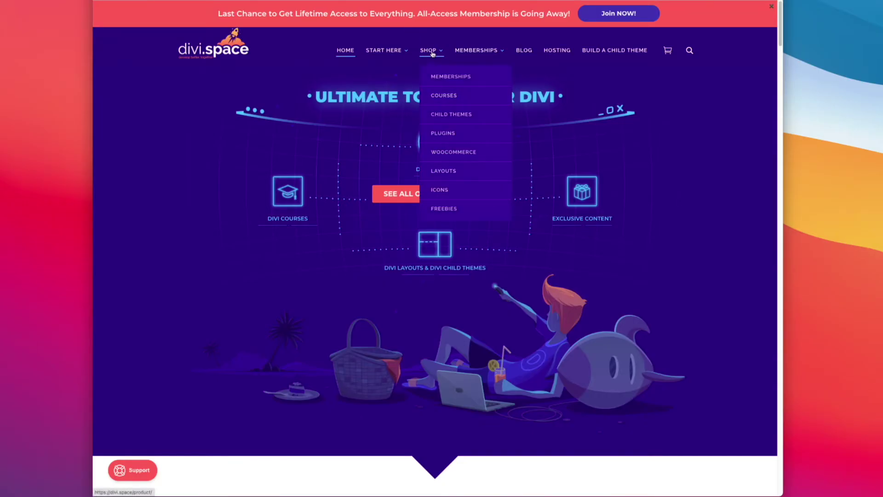
click(438, 115)
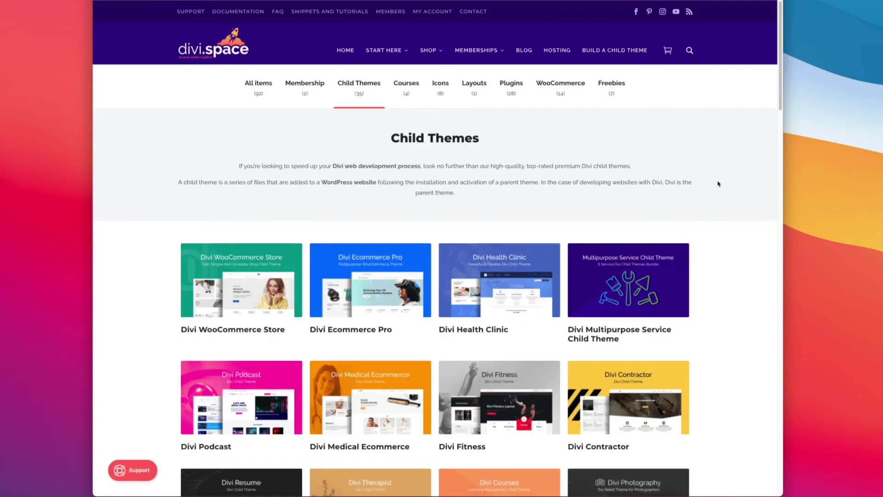
scroll(711, 225, down, 1)
scroll(710, 224, down, 8)
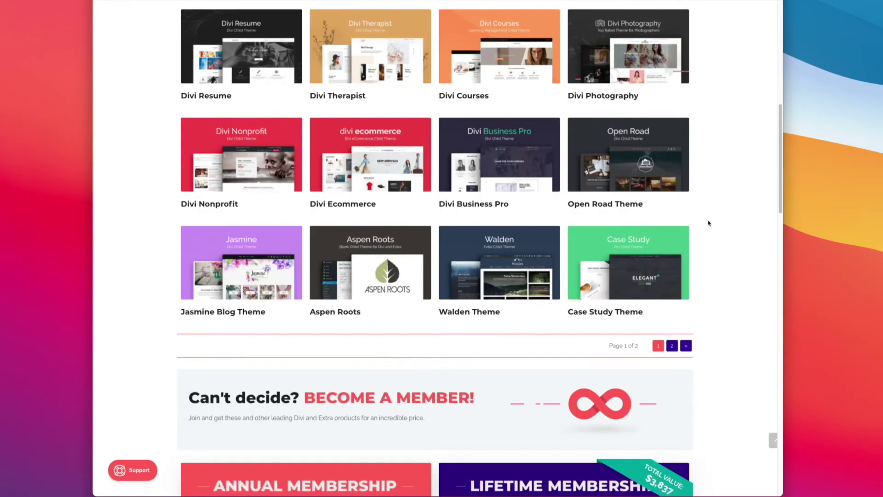
click(673, 333)
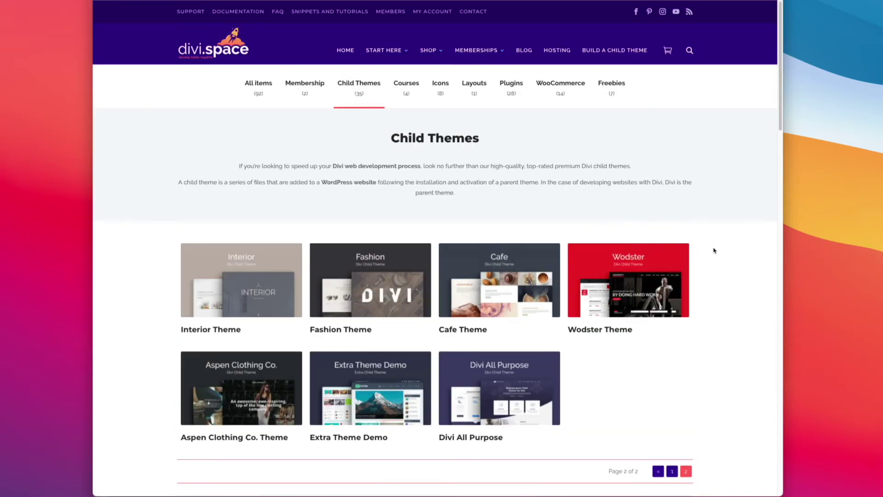
click(671, 471)
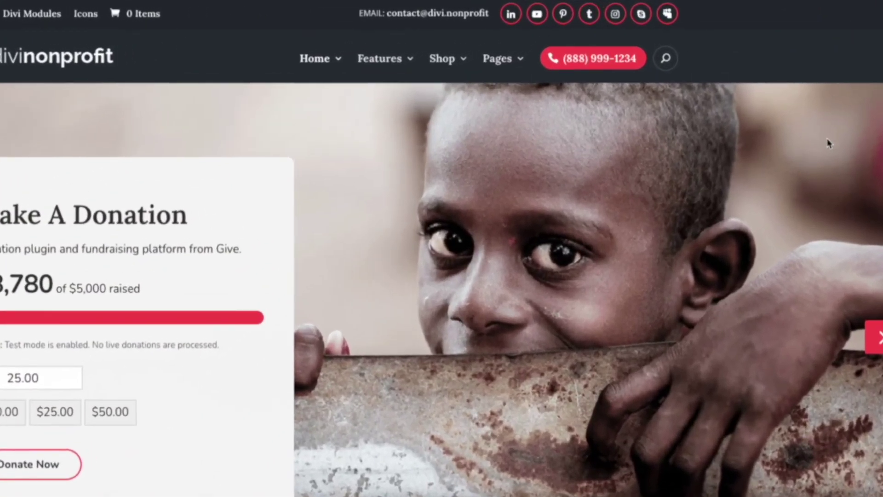
Scroll through the child themes, then go to the Divi Space Membership page.
scroll(810, 132, down, 1)
scroll(728, 84, down, 6)
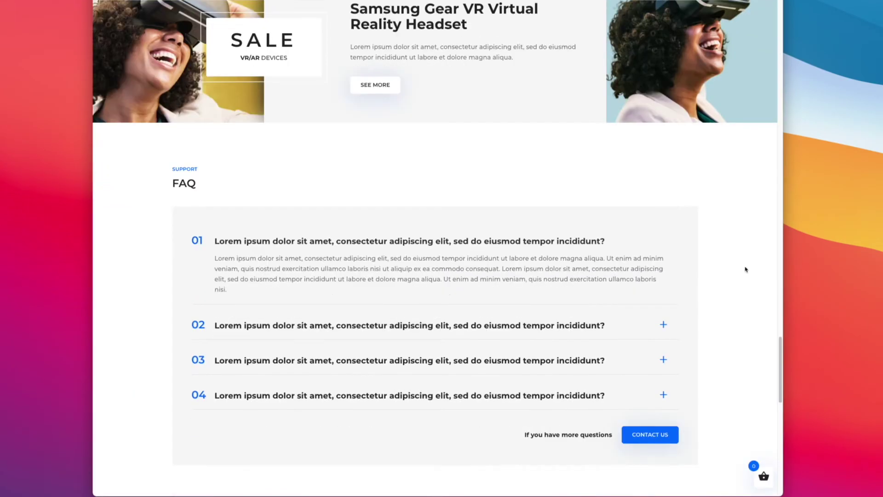
scroll(745, 268, down, 7)
scroll(745, 270, down, 7)
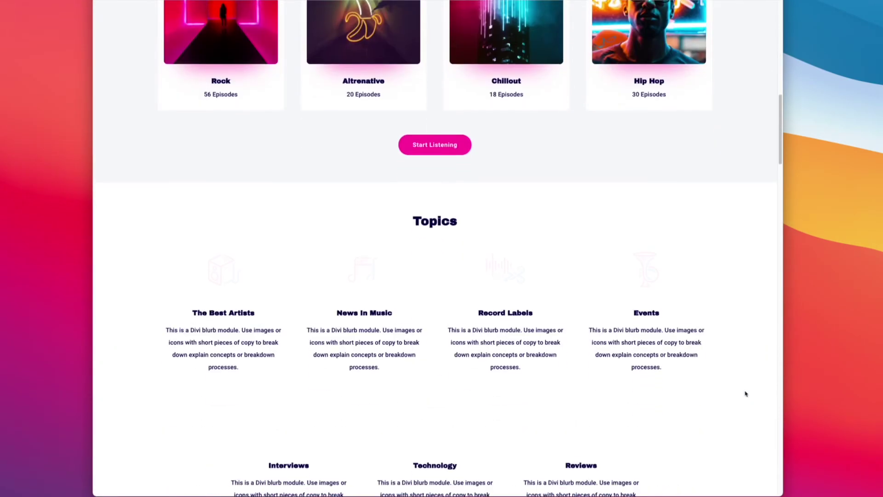
scroll(738, 390, down, 5)
scroll(734, 387, down, 15)
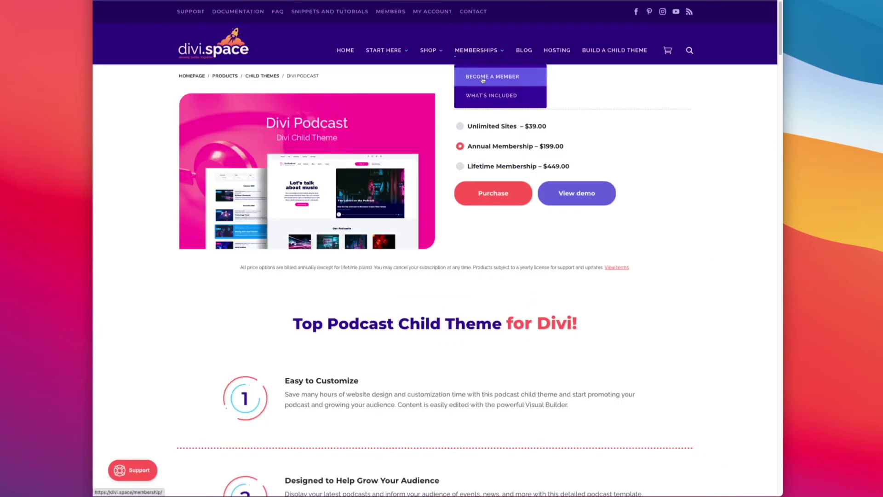
click(482, 80)
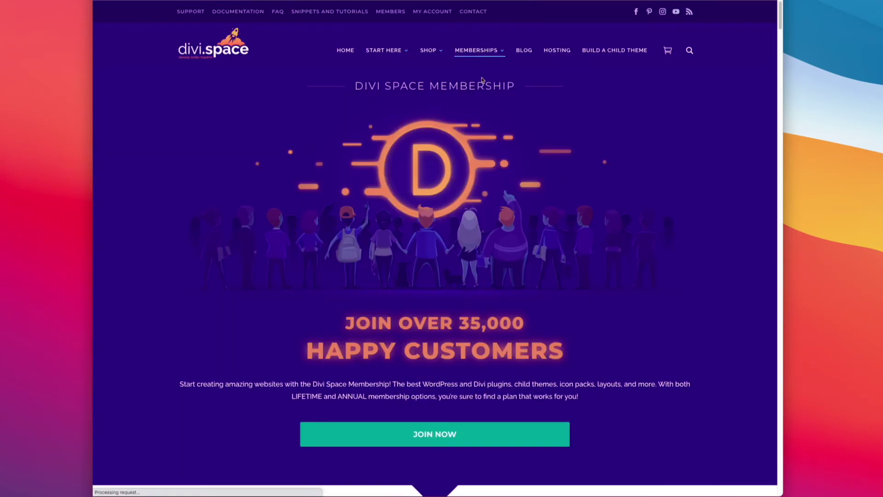